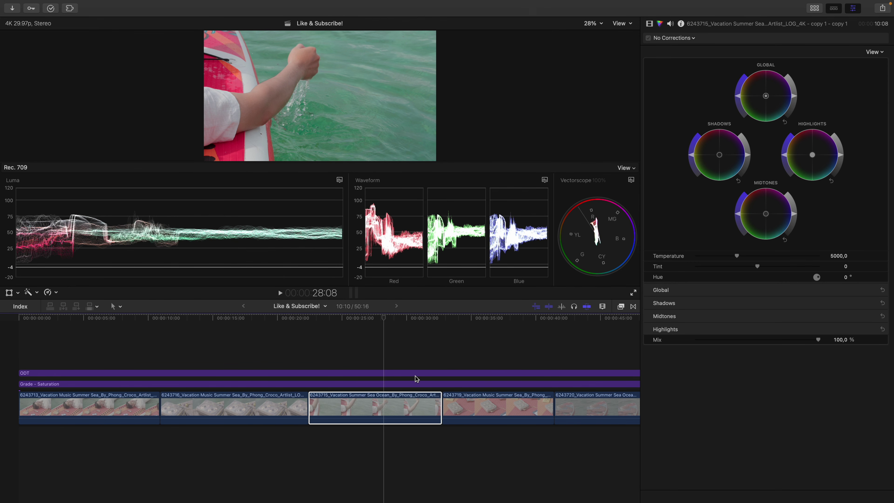
- Select the last clip, 6243720, at the timeline's end to view its Color Wheels 1 grade
{"action": "scroll", "coordinate": [416, 376], "scroll_direction": "right", "scroll_amount": 5}
{"action": "left_click", "coordinate": [418, 373]}
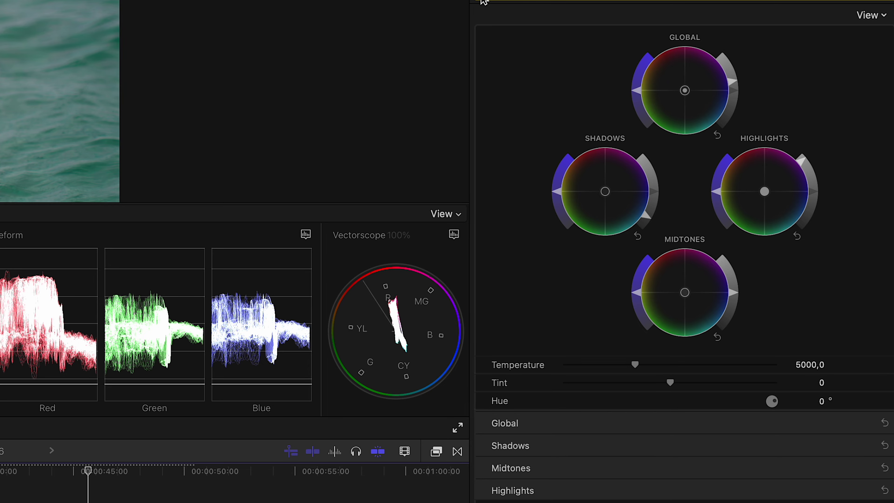
- Toggle Color Wheels 1 off and back on to compare, then show the clip's Video inspector
{"action": "left_click", "coordinate": [483, 0]}
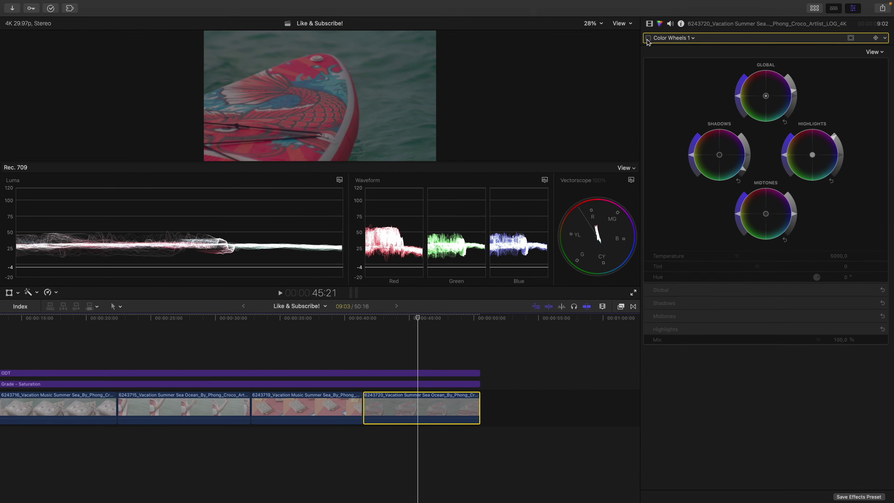
{"action": "left_click", "coordinate": [648, 38]}
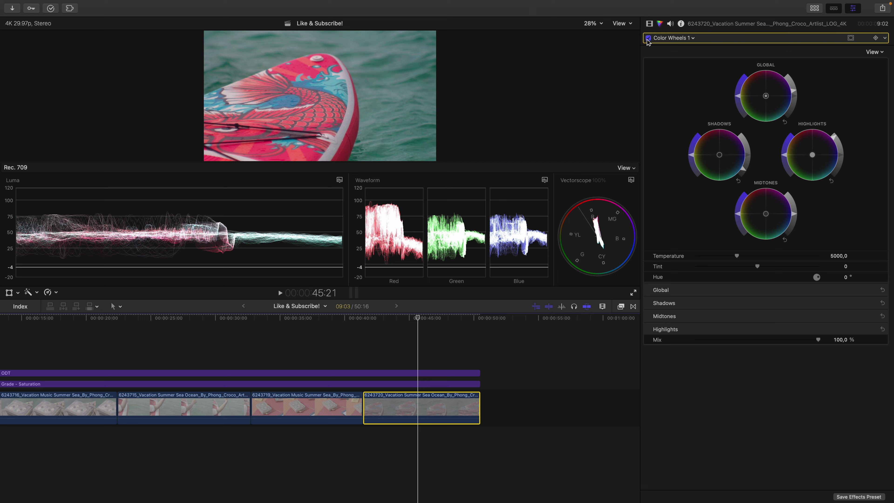
{"action": "left_click", "coordinate": [650, 23]}
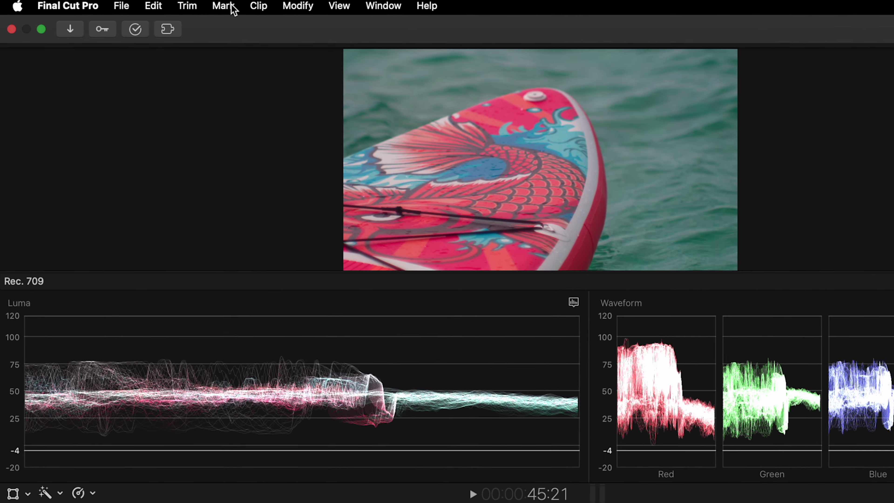
- Make clip 6243720 an audition with Clip > Audition > Duplicate as Audition
{"action": "left_click", "coordinate": [154, 3]}
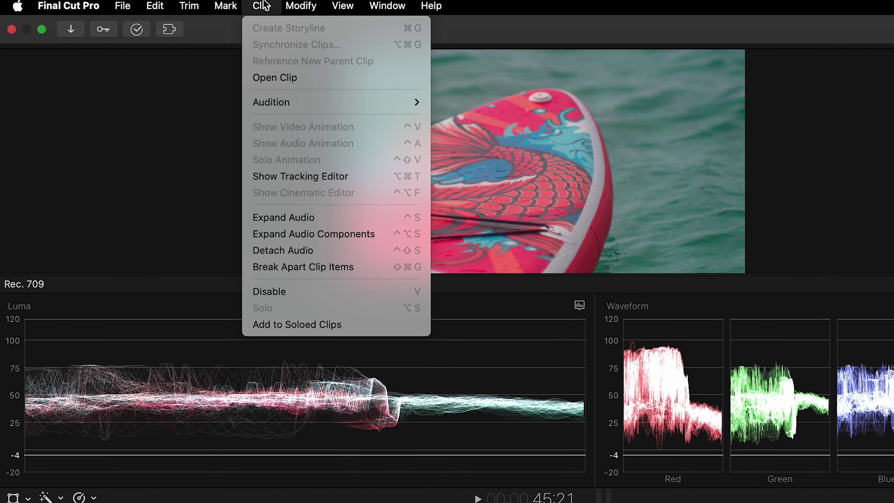
{"action": "mouse_move", "coordinate": [305, 100]}
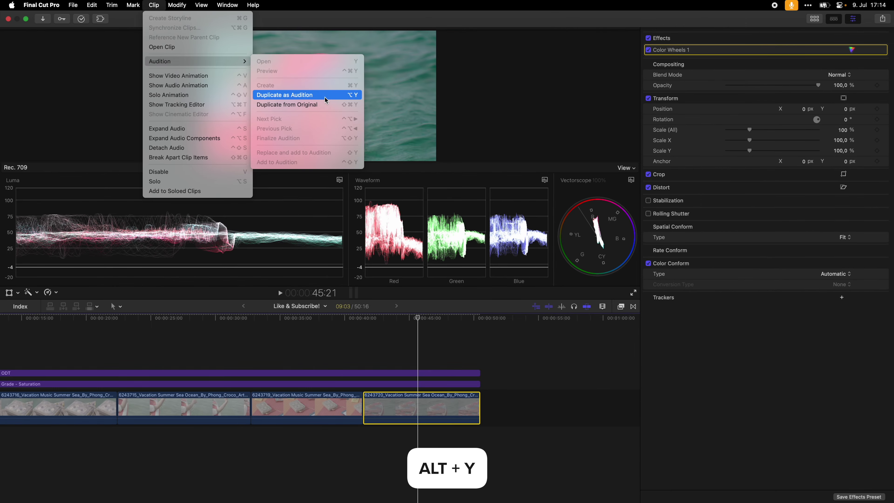
{"action": "left_click", "coordinate": [325, 96]}
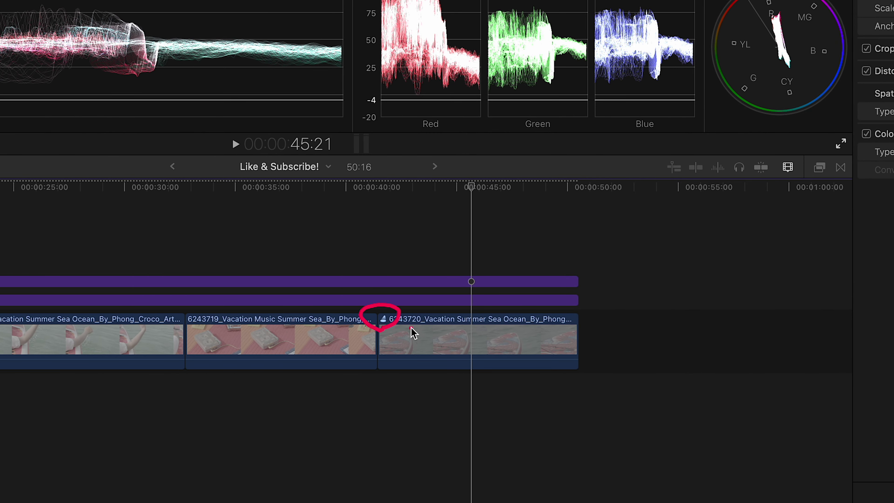
{"action": "left_click", "coordinate": [482, 344]}
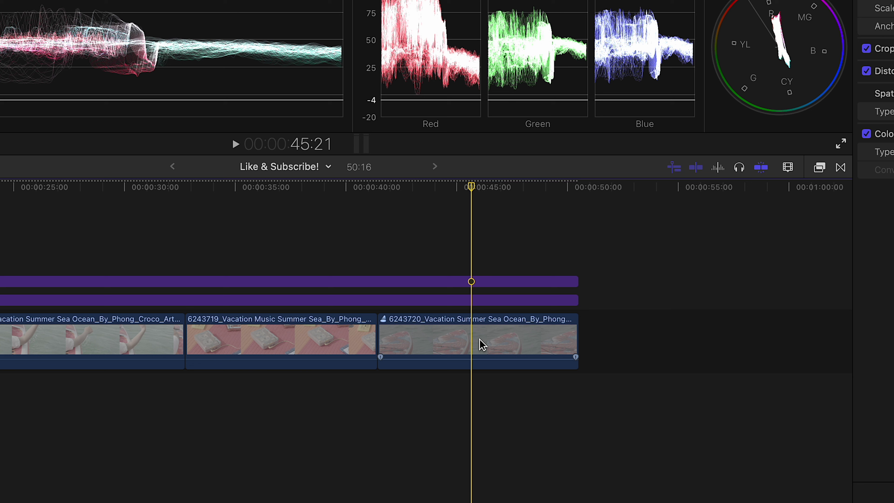
{"action": "right_click", "coordinate": [482, 345]}
{"action": "mouse_move", "coordinate": [547, 192]}
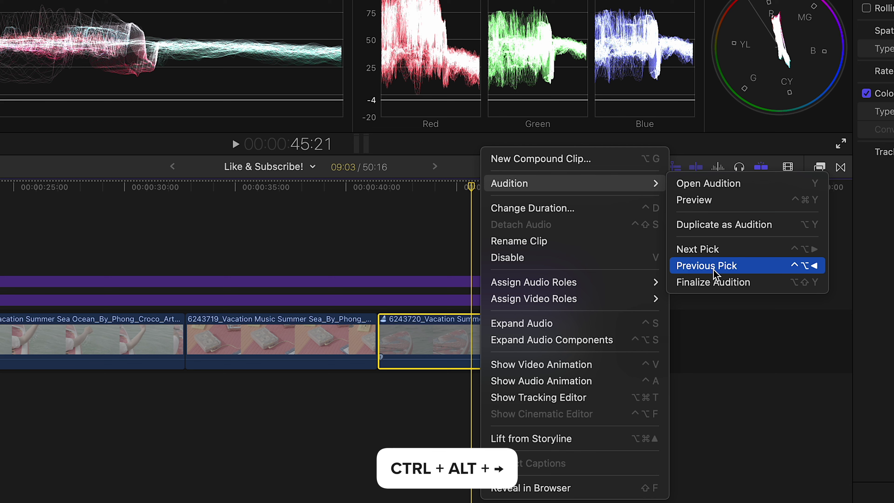
- Open the audition and keep the duplicate 'copy 1' as the active pick
{"action": "left_click", "coordinate": [416, 268]}
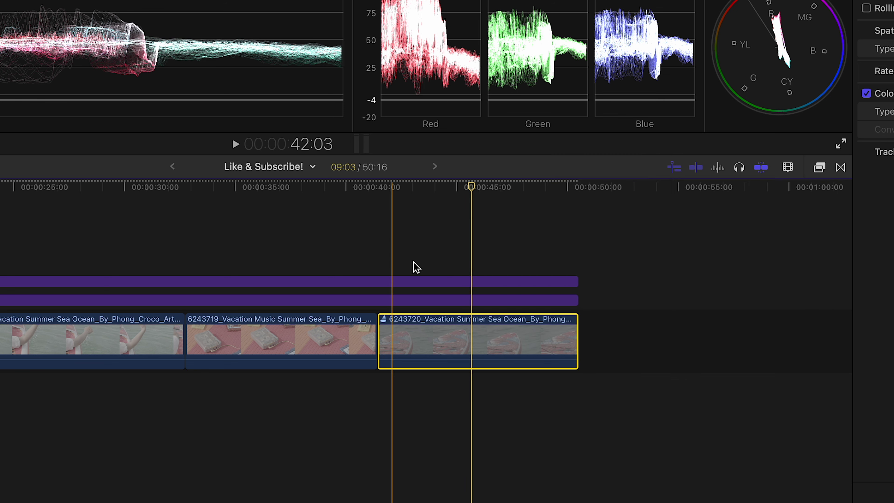
{"action": "key", "text": "y"}
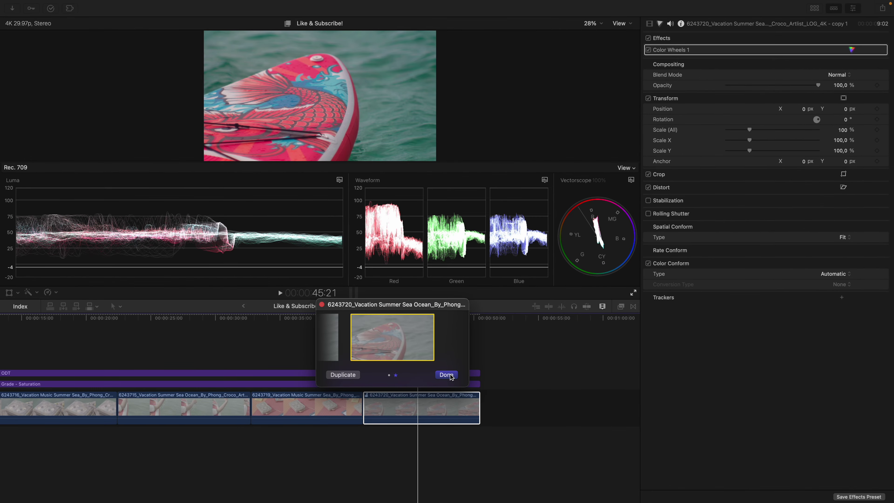
{"action": "left_click", "coordinate": [446, 374]}
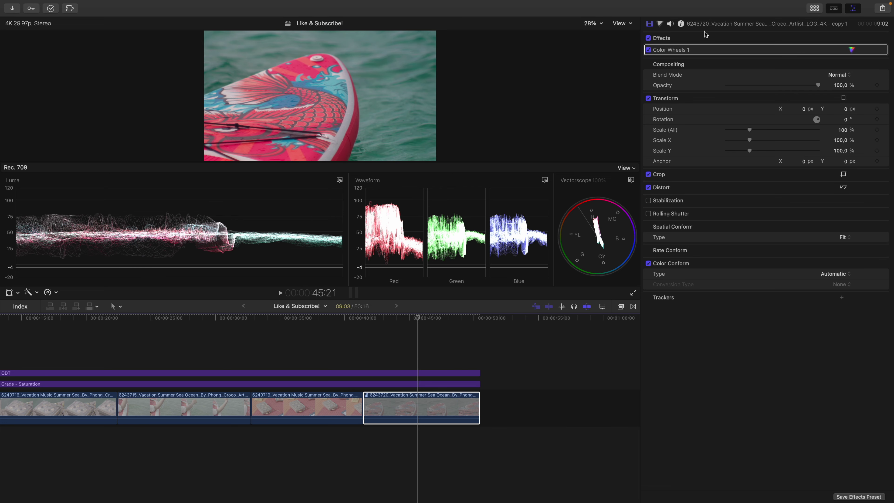
- Add Color Wheels 2 to the duplicate and push its Global puck strongly toward magenta
{"action": "key", "text": "alt+super+c"}
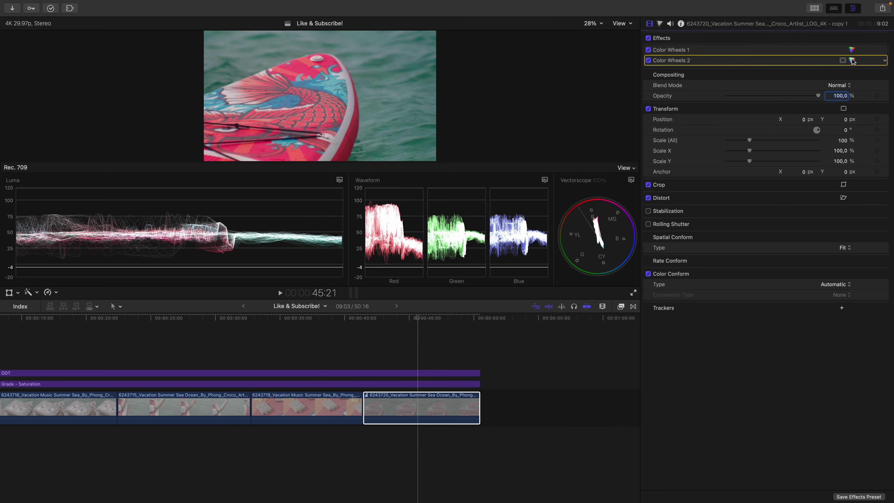
{"action": "left_click", "coordinate": [852, 61]}
{"action": "left_click_drag", "start_coordinate": [765, 96], "coordinate": [769, 91]}
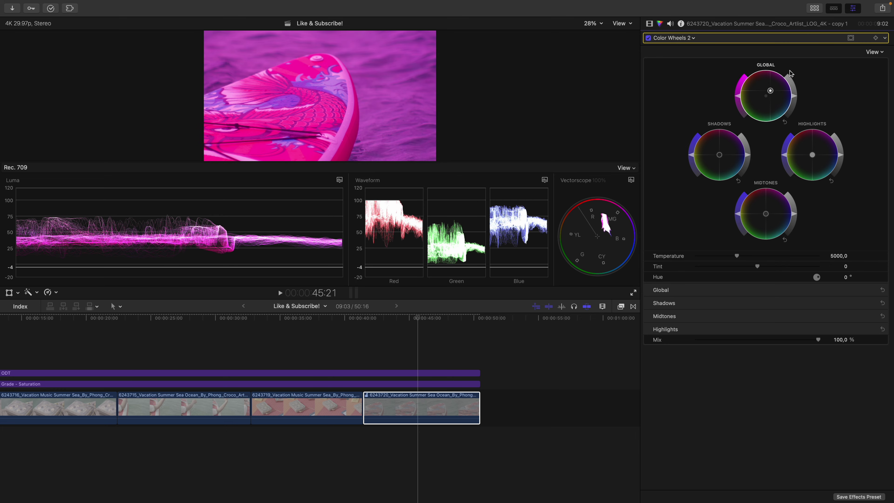
- Compare the original natural-colour pick against the magenta duplicate pick in the audition
{"action": "left_click", "coordinate": [422, 411]}
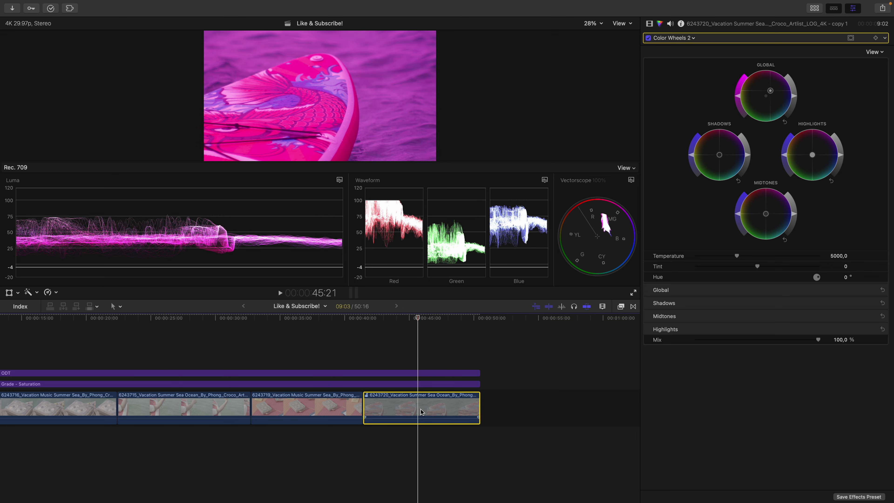
{"action": "key", "text": "y"}
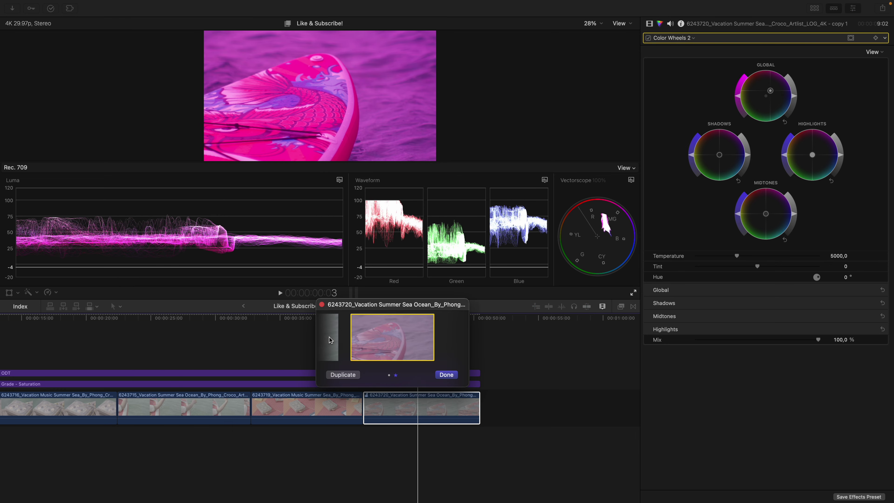
{"action": "left_click", "coordinate": [330, 341]}
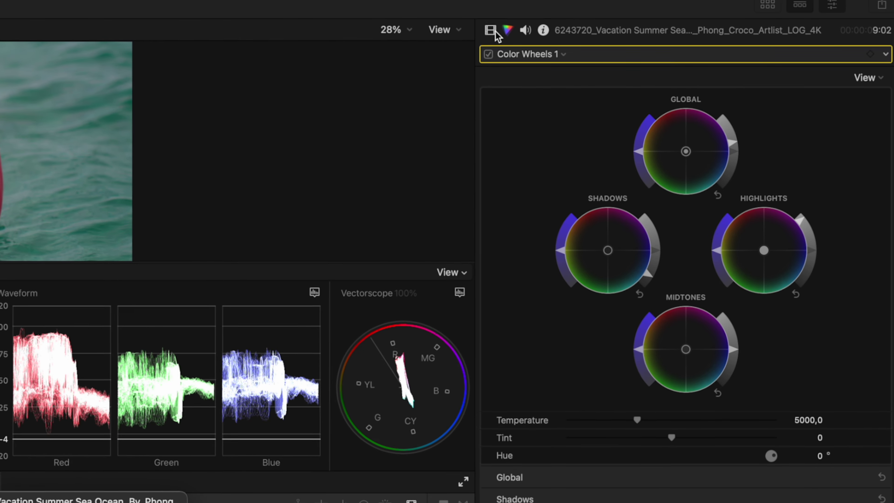
{"action": "left_click", "coordinate": [649, 23]}
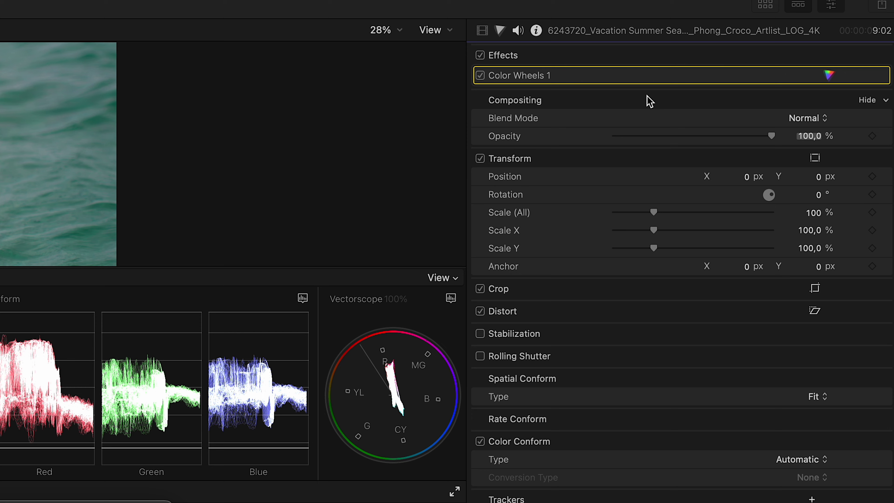
{"action": "key", "text": "ctrl+Right"}
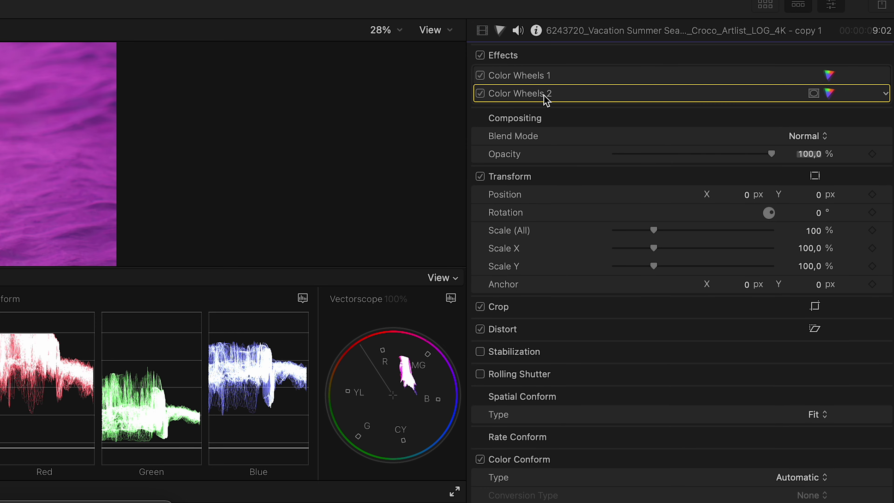
{"action": "key", "text": "y"}
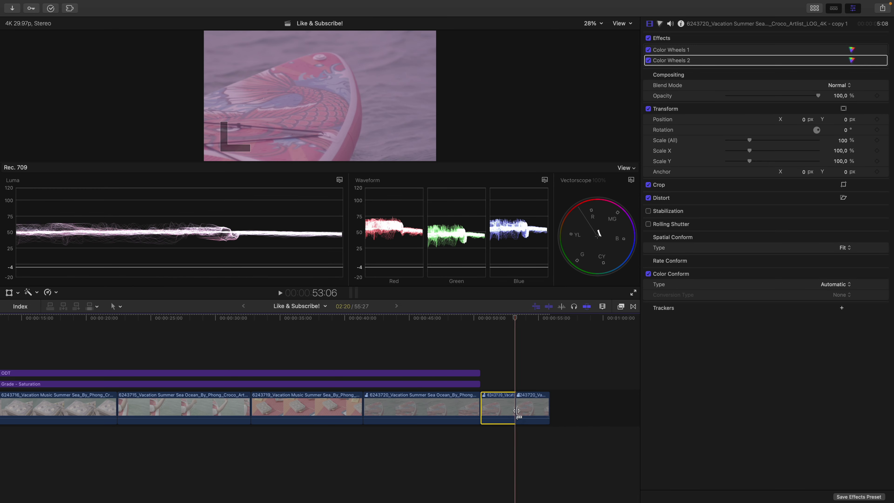
- Delete the two stray 6243720 clip pieces trailing the audition clip
{"action": "left_click", "coordinate": [528, 414]}
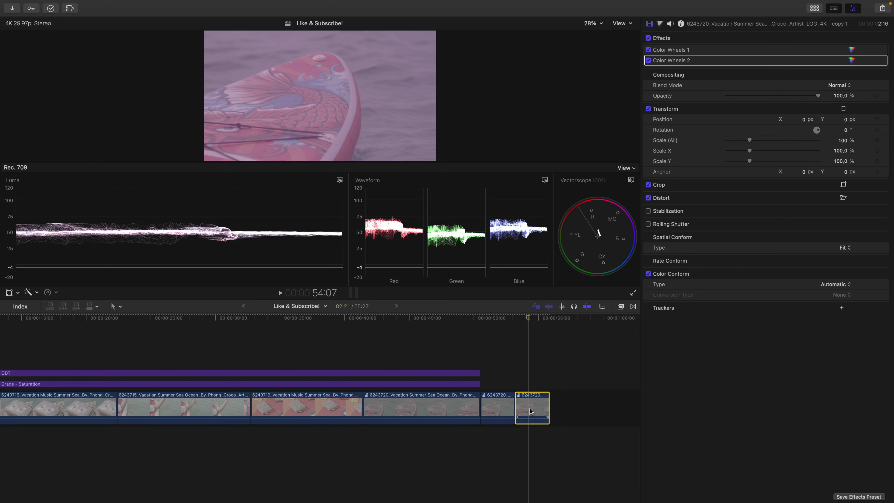
{"action": "key", "text": "y"}
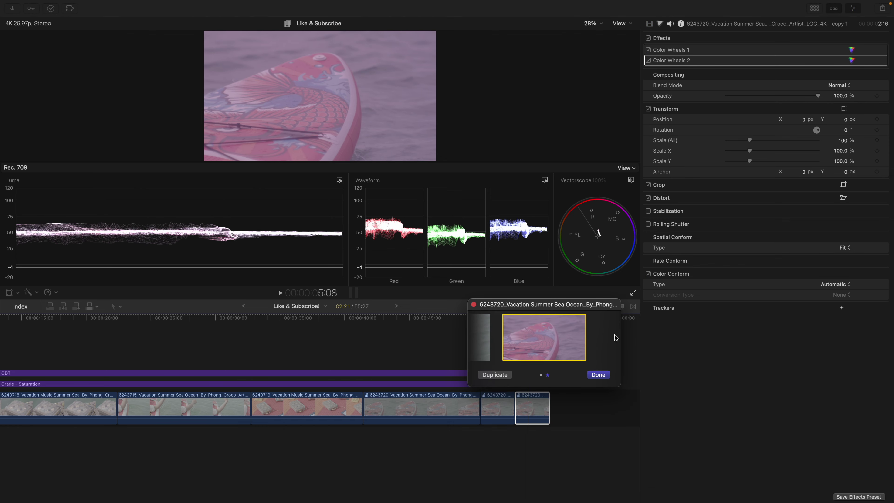
{"action": "left_click", "coordinate": [598, 375]}
{"action": "left_click", "coordinate": [511, 412], "text": "super"}
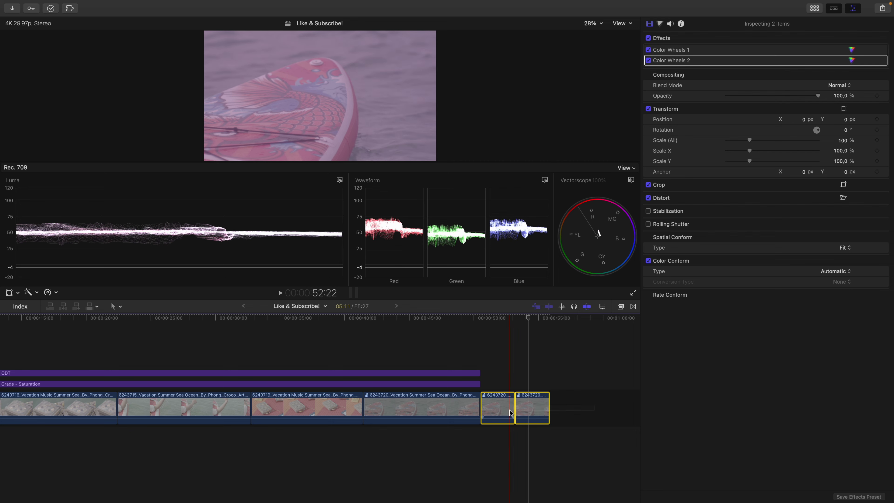
{"action": "key", "text": "Delete"}
{"action": "left_click", "coordinate": [419, 407]}
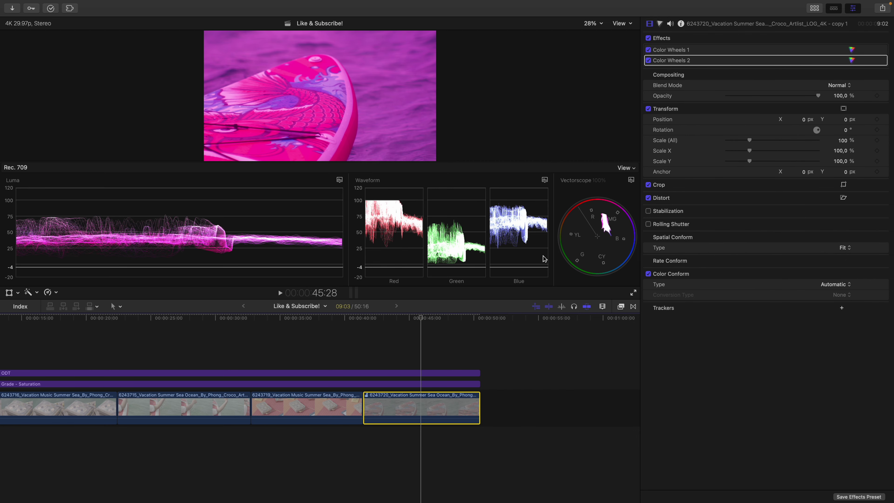
- Choose the original natural-colour pick as the audition's active pick
{"action": "key", "text": "y"}
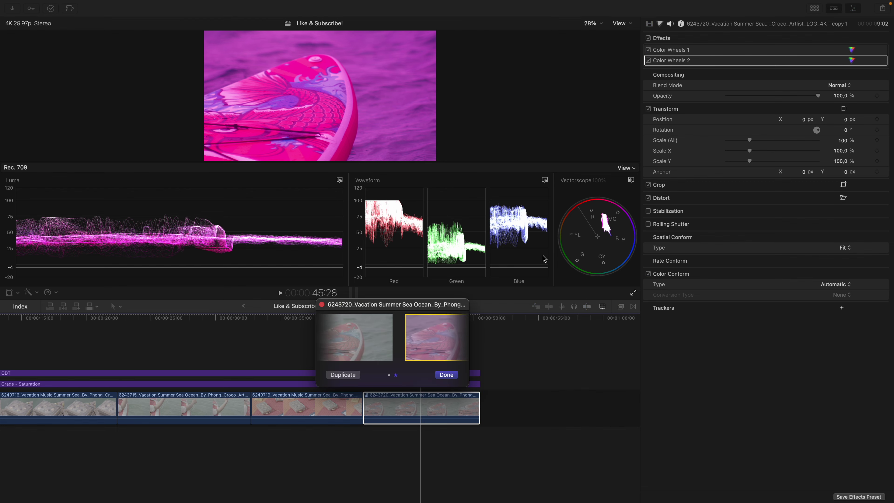
{"action": "left_click", "coordinate": [326, 344]}
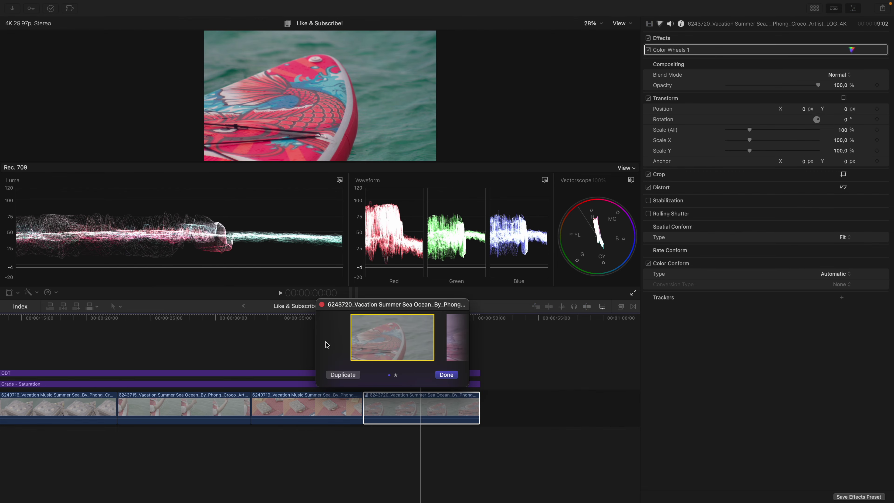
{"action": "left_click", "coordinate": [445, 375]}
- Finalize the audition into a regular clip via Audition > Finalize Audition
{"action": "right_click", "coordinate": [419, 407]}
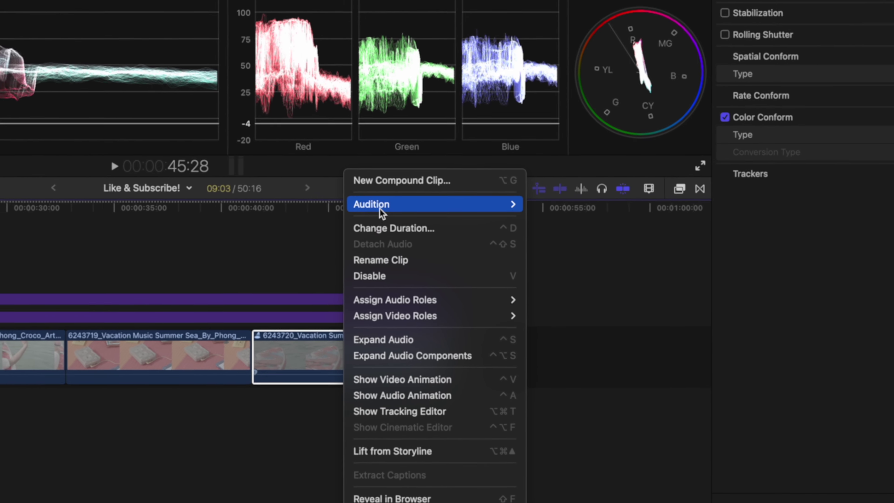
{"action": "mouse_move", "coordinate": [441, 320]}
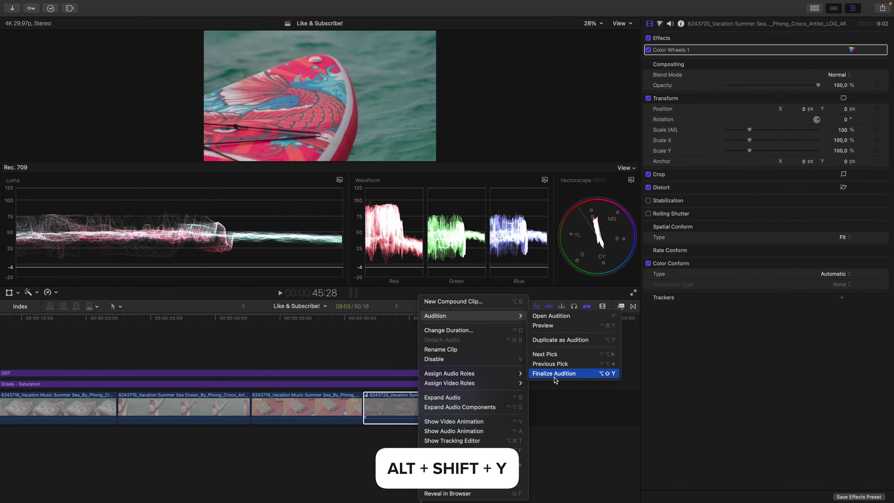
{"action": "left_click", "coordinate": [554, 375]}
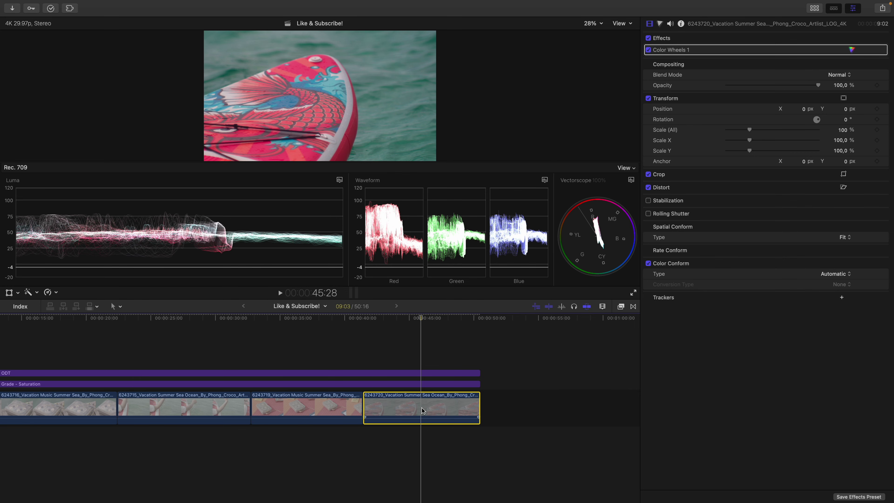
- Fit the project in the timeline, select the Grade layer and toggle its effects to compare
{"action": "key", "text": "shift+z"}
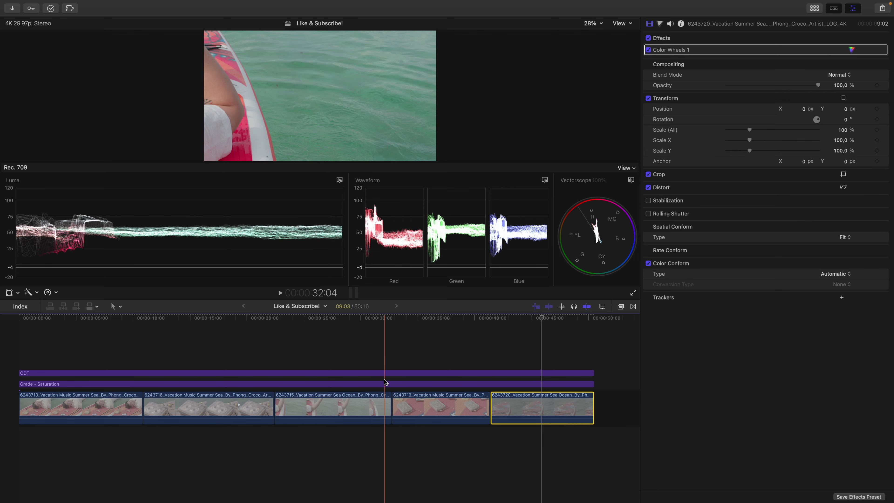
{"action": "left_click", "coordinate": [328, 373]}
{"action": "left_click", "coordinate": [331, 384]}
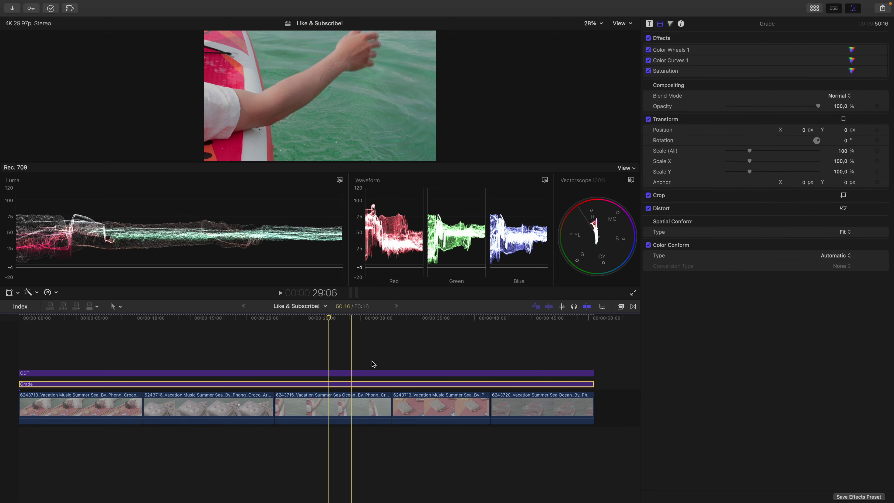
{"action": "left_click", "coordinate": [649, 38]}
{"action": "left_click", "coordinate": [649, 38]}
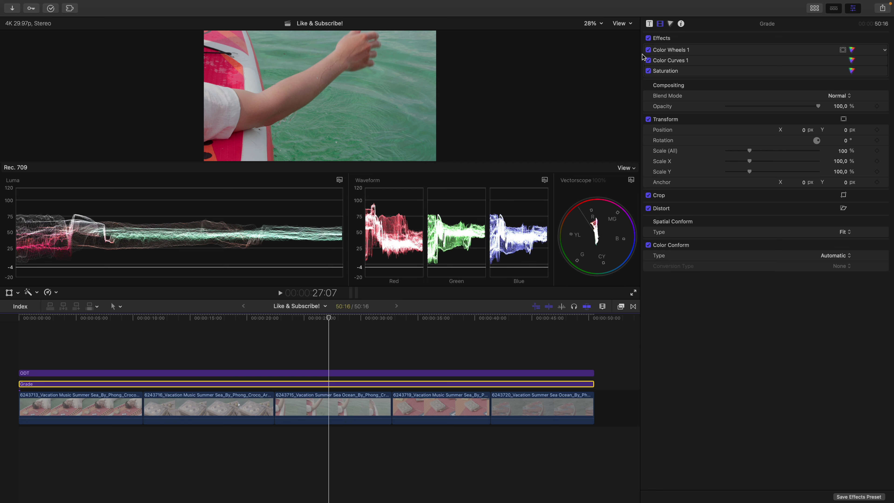
- Disable the Saturation effect to compare, view its colour wheels, then return to the effects list
{"action": "left_click", "coordinate": [648, 71]}
{"action": "left_click", "coordinate": [852, 69]}
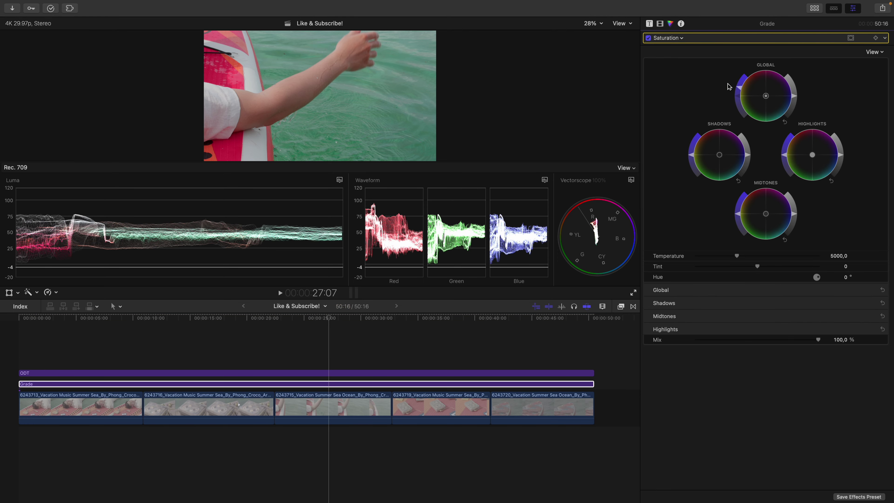
{"action": "left_click", "coordinate": [659, 24]}
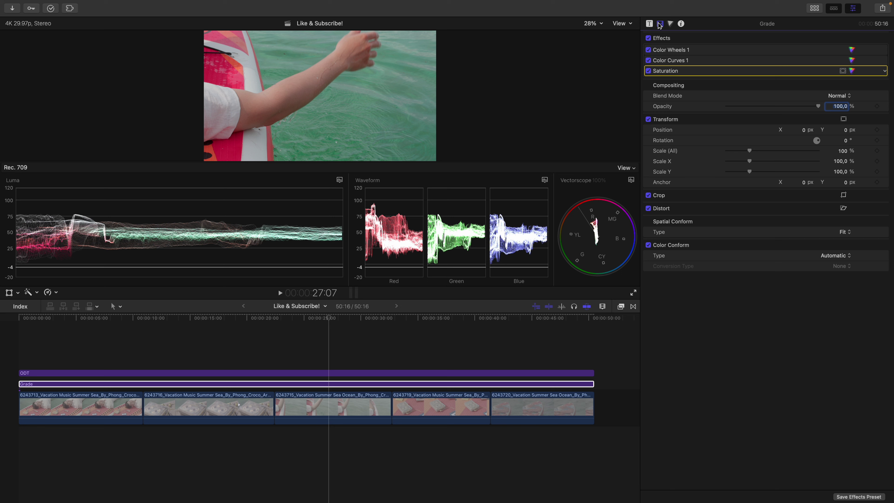
- Duplicate the Grade layer as an audition and open it showing 'Grade - copy 1'
{"action": "left_click", "coordinate": [329, 384]}
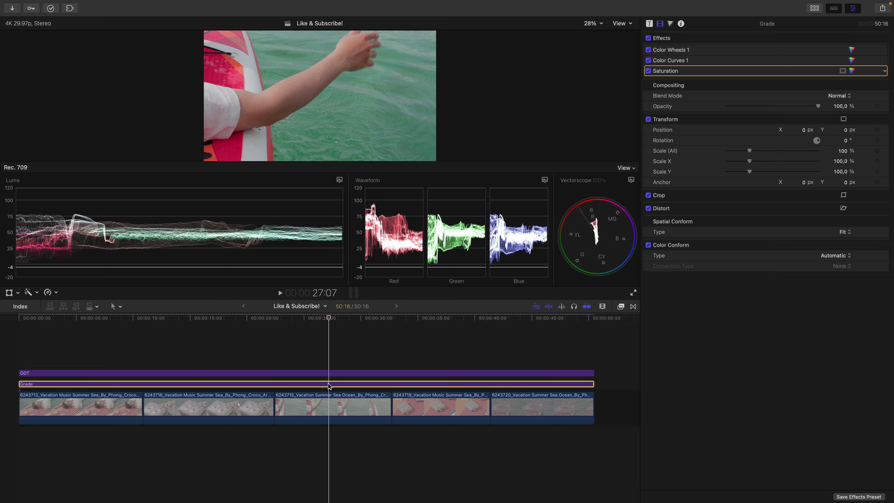
{"action": "key", "text": "alt+y"}
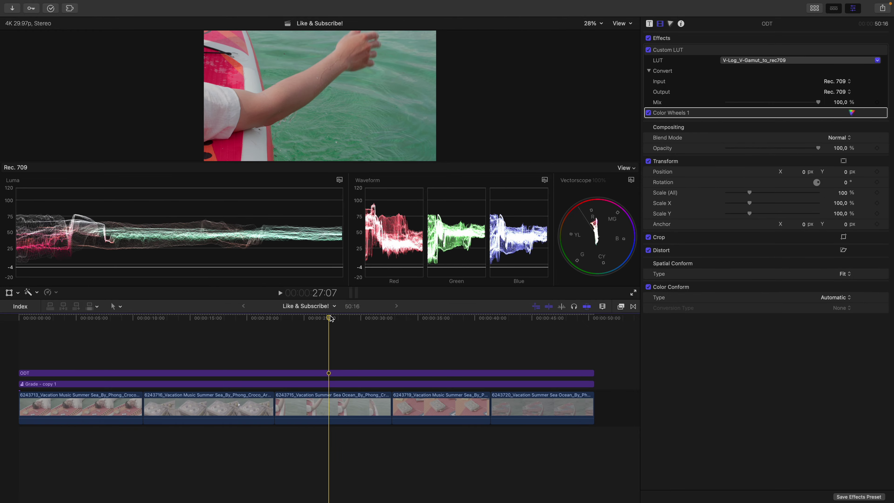
{"action": "left_click_drag", "start_coordinate": [330, 318], "coordinate": [98, 346]}
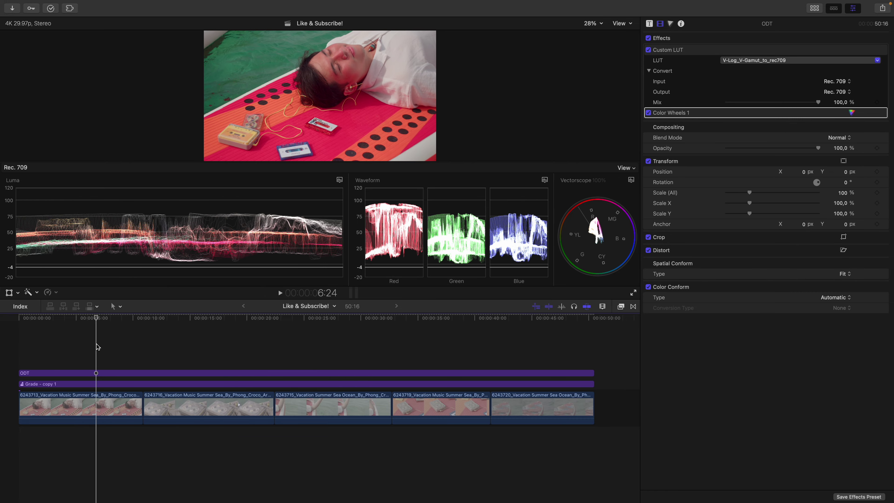
{"action": "left_click", "coordinate": [98, 384]}
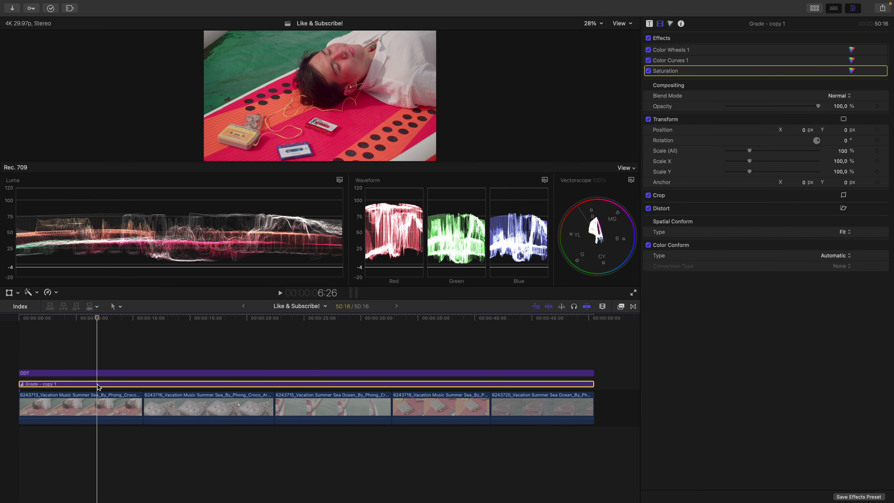
{"action": "double_click", "coordinate": [98, 384]}
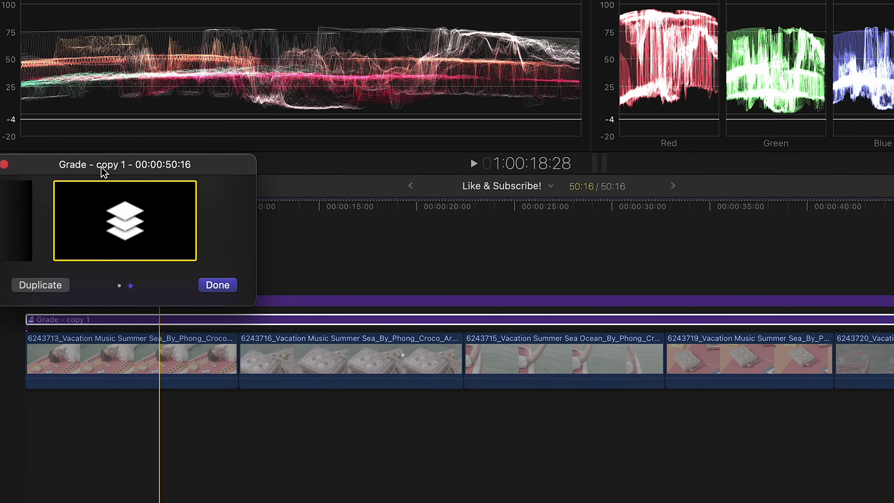
- Remove the copy's Saturation effect and apply Density from the Effects browser
{"action": "left_click", "coordinate": [212, 284]}
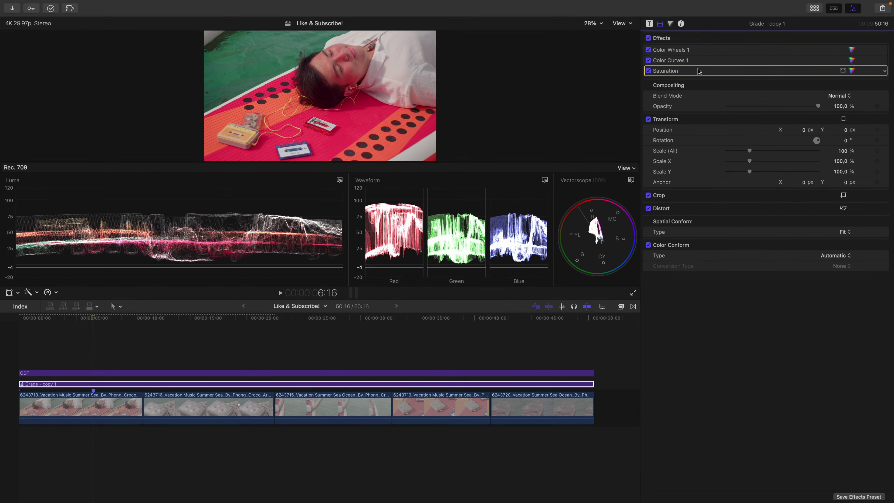
{"action": "key", "text": "Delete"}
{"action": "left_click", "coordinate": [621, 305]}
{"action": "double_click", "coordinate": [561, 354]}
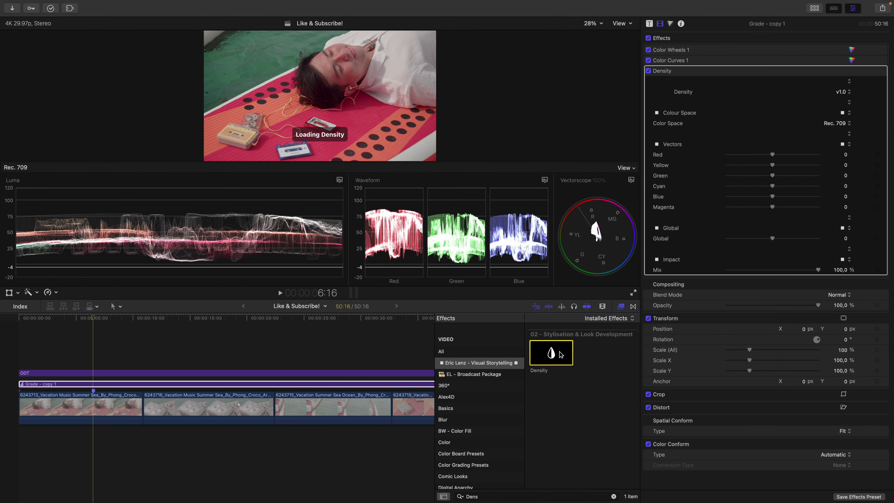
{"action": "key", "text": "super+5"}
- Set Density's Global amount to 55
{"action": "left_click_drag", "start_coordinate": [773, 239], "coordinate": [798, 240]}
{"action": "left_click", "coordinate": [832, 242]}
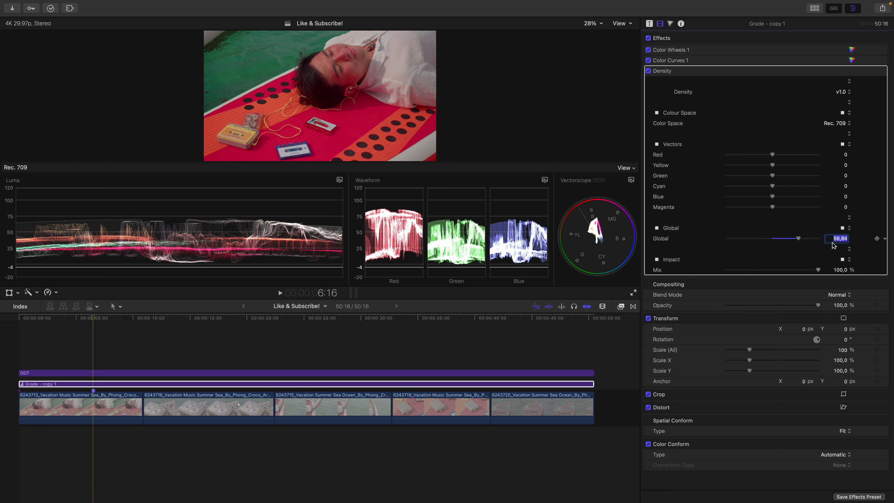
{"action": "type", "text": "55"}
{"action": "key", "text": "Return"}
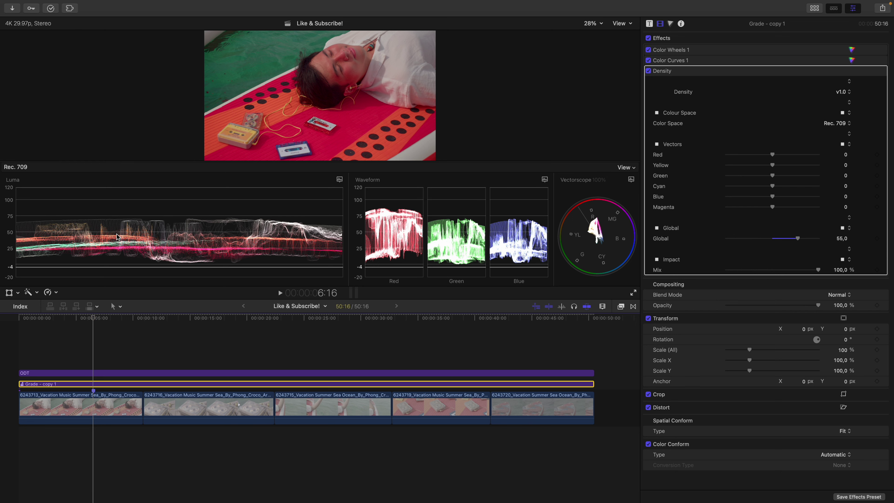
- Open the audition with Y and preview the original Grade version against Grade - copy 1
{"action": "key", "text": "y"}
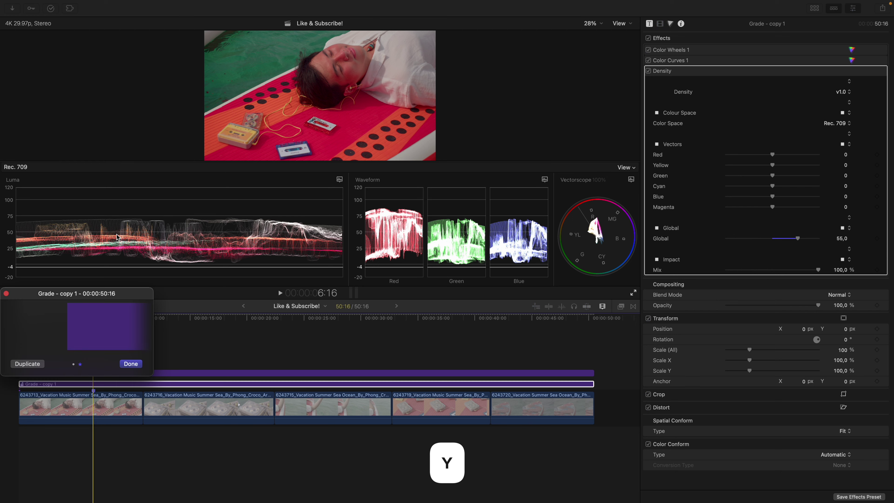
{"action": "key", "text": "Left"}
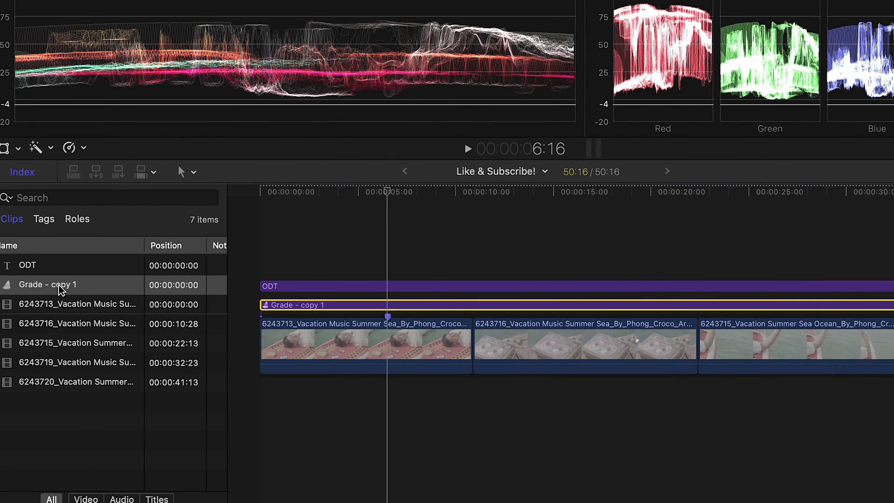
- Rename Grade - copy 1 to 'Grade - Density' in the Index
{"action": "left_click", "coordinate": [73, 290]}
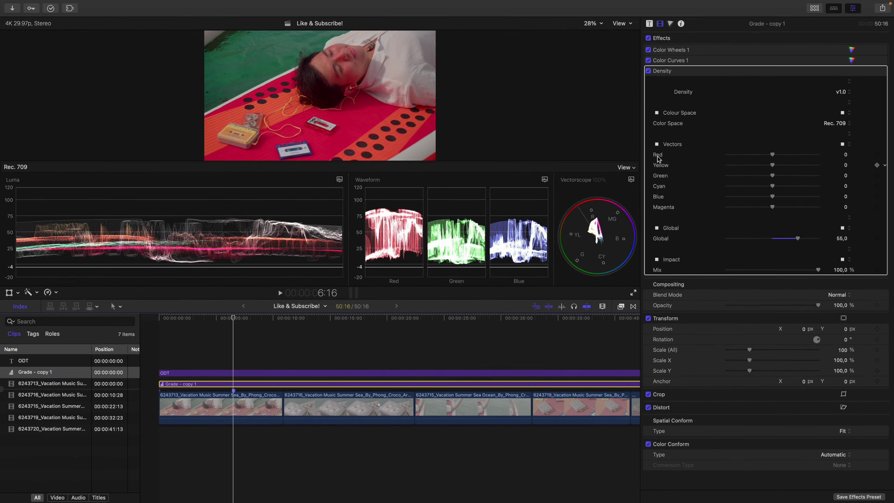
{"action": "key", "text": "Return"}
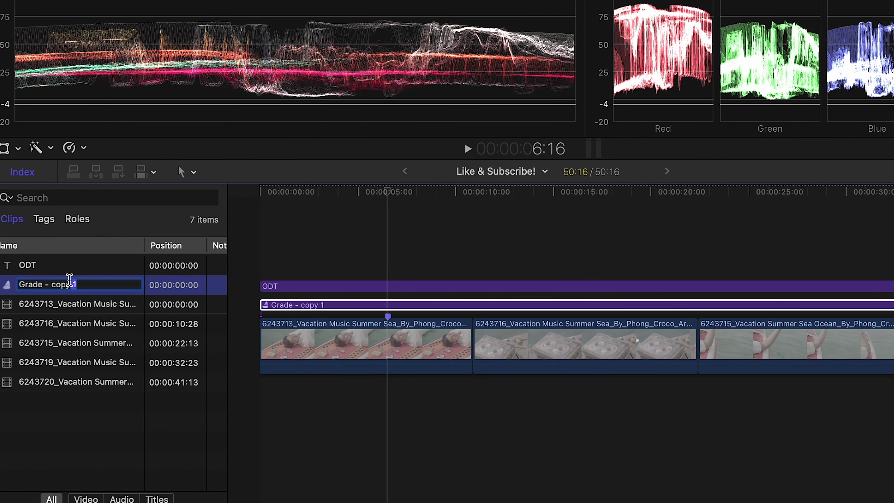
{"action": "key", "text": "BackSpace"}
{"action": "type", "text": "y"}
{"action": "key", "text": "Return"}
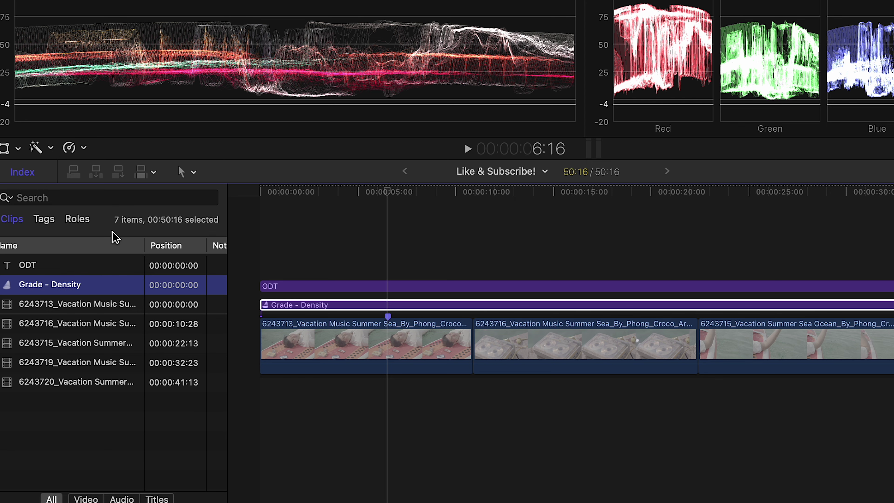
- Make the original Grade version the active audition pick again
{"action": "left_click", "coordinate": [390, 306]}
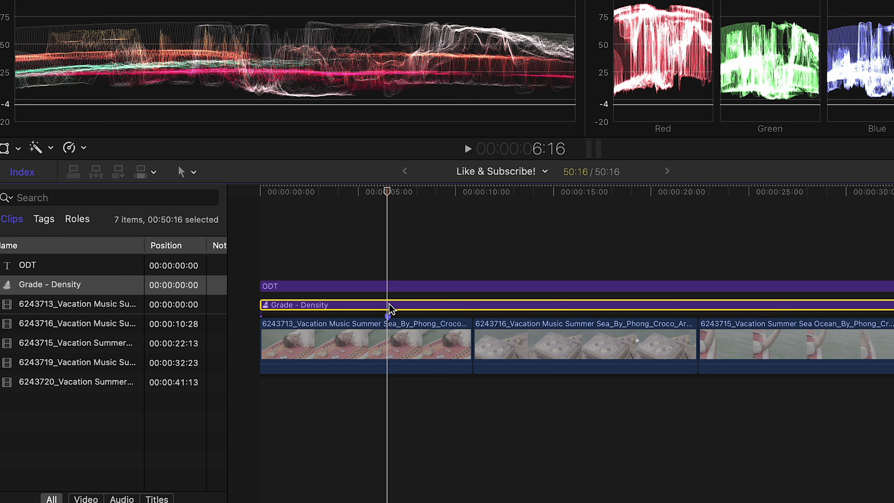
{"action": "key", "text": "y"}
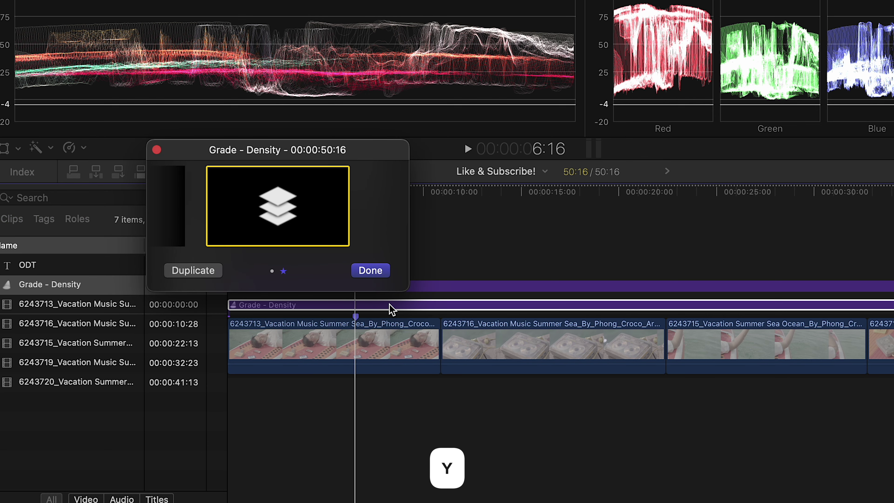
{"action": "key", "text": "ctrl+Left"}
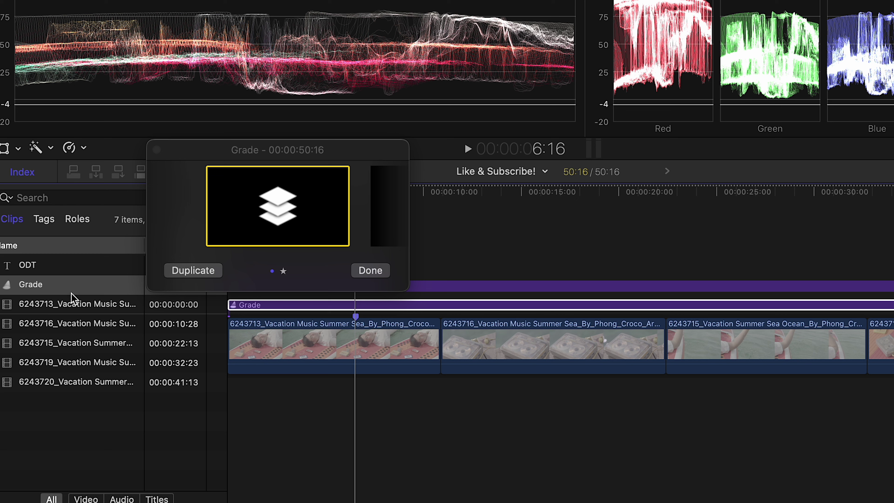
- Rename the original Grade clip to 'Grade - Saturation' in the Index
{"action": "left_click", "coordinate": [373, 271]}
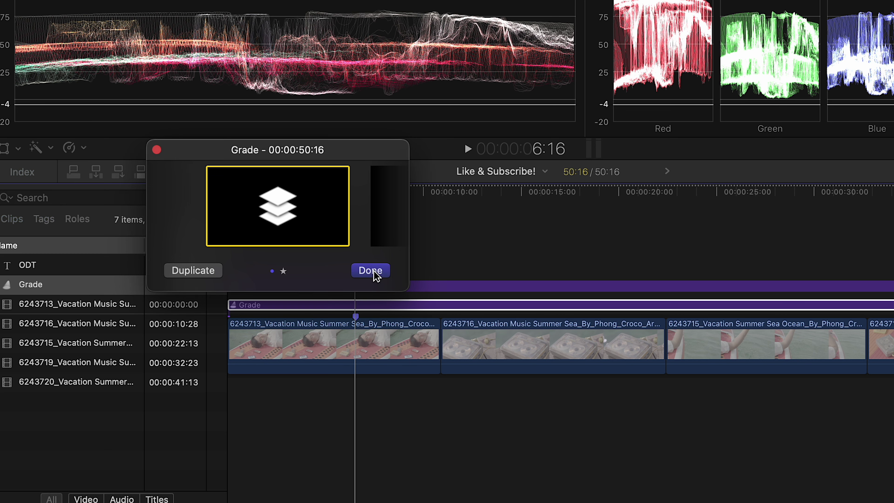
{"action": "left_click", "coordinate": [53, 291]}
{"action": "left_click", "coordinate": [62, 284]}
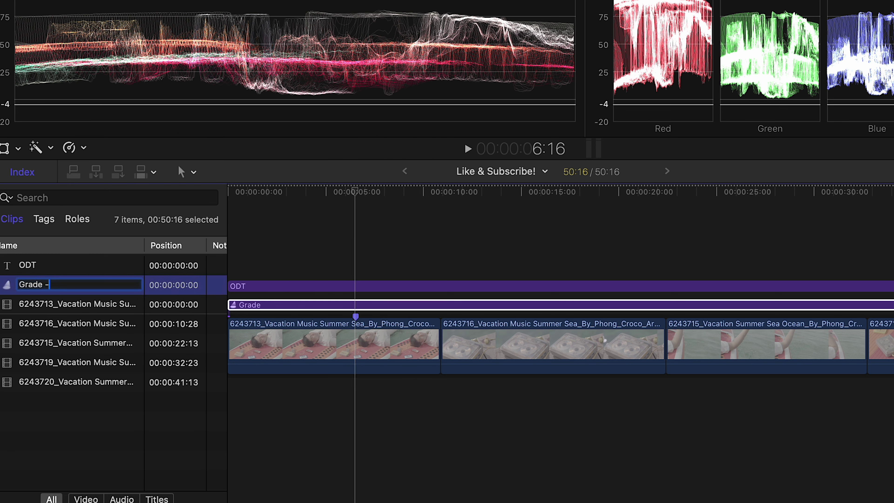
{"action": "type", "text": "- Saturation"}
{"action": "key", "text": "Return"}
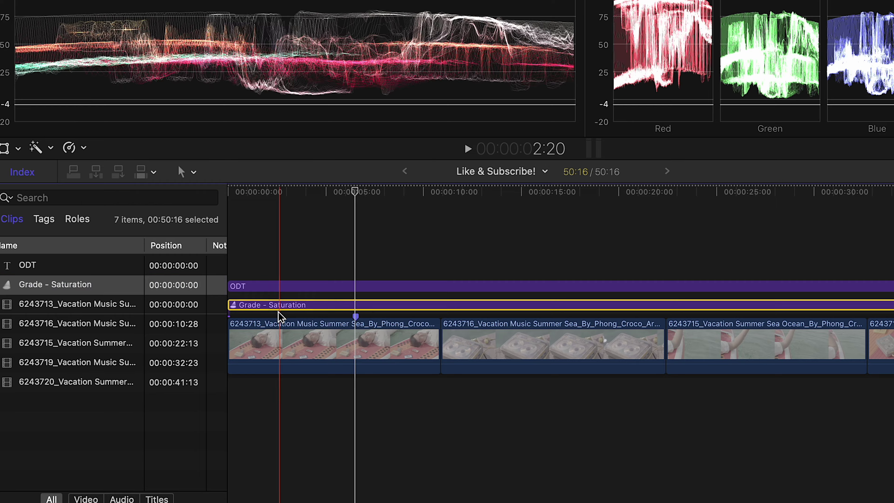
- Toggle the audition between Grade - Density and Grade - Saturation, ending on Saturation
{"action": "left_click", "coordinate": [355, 306]}
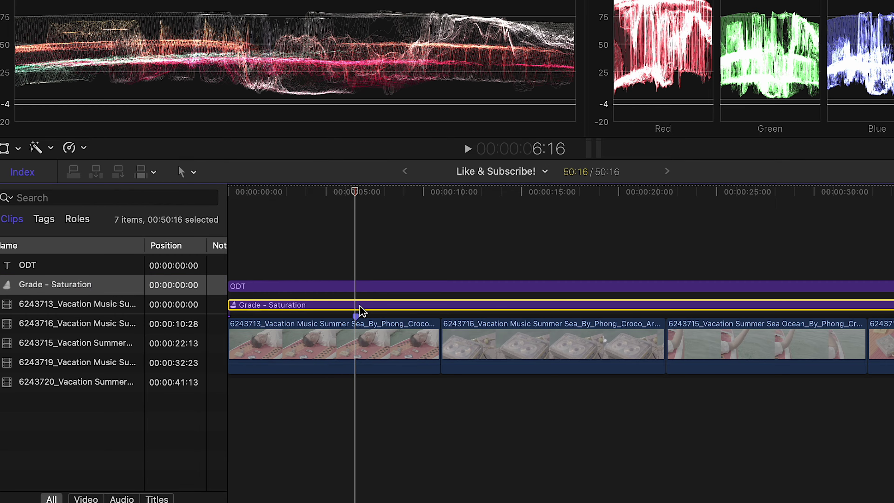
{"action": "double_click", "coordinate": [363, 311]}
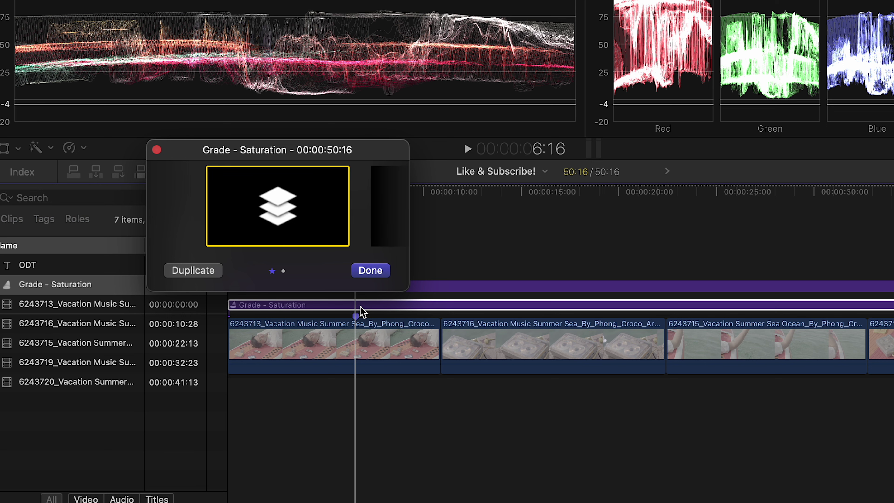
{"action": "key", "text": "Right"}
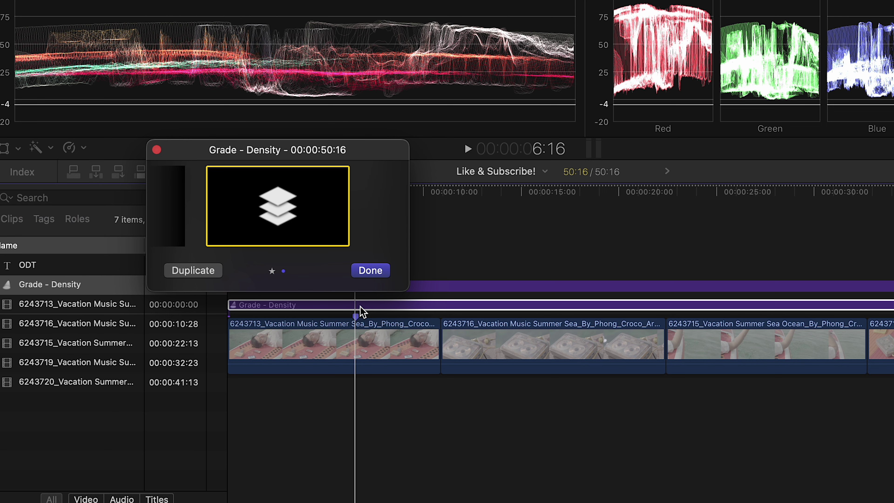
{"action": "key", "text": "Left"}
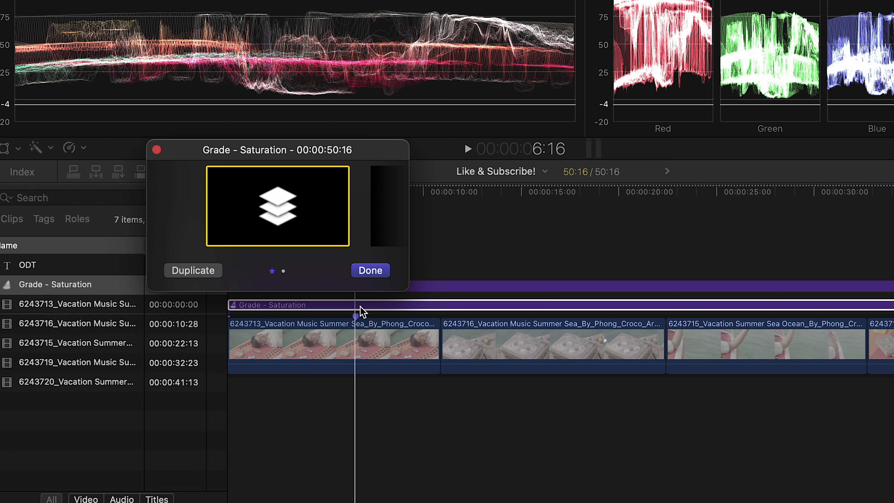
{"action": "key", "text": "Right"}
{"action": "key", "text": "Left"}
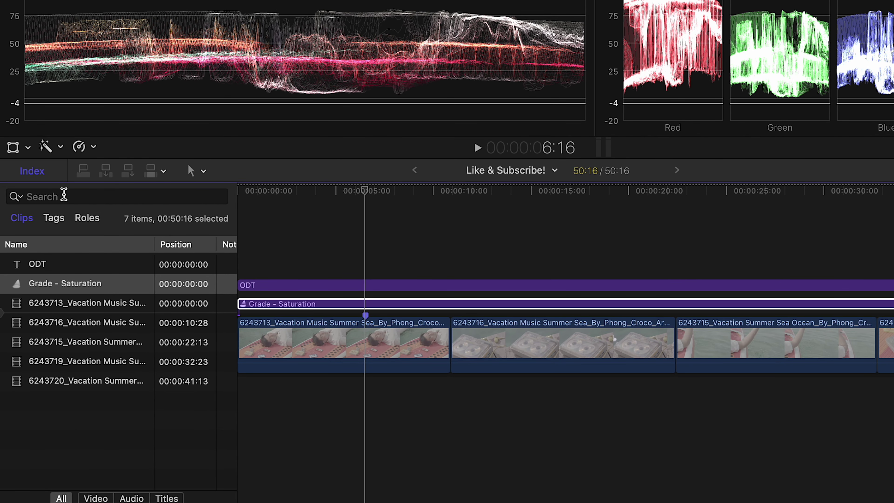
- Search the Index for 'Audition' and finalize the audition, keeping Grade - Saturation
{"action": "left_click", "coordinate": [64, 194]}
{"action": "type", "text": "Audition"}
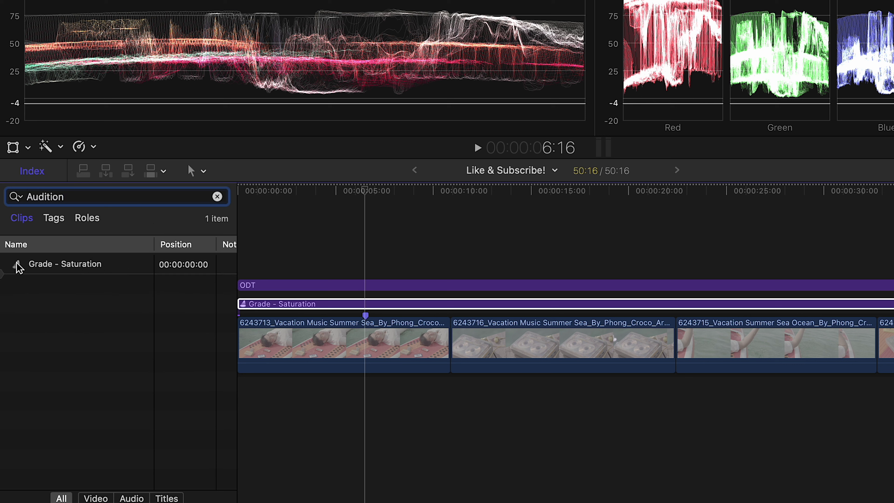
{"action": "right_click", "coordinate": [367, 304]}
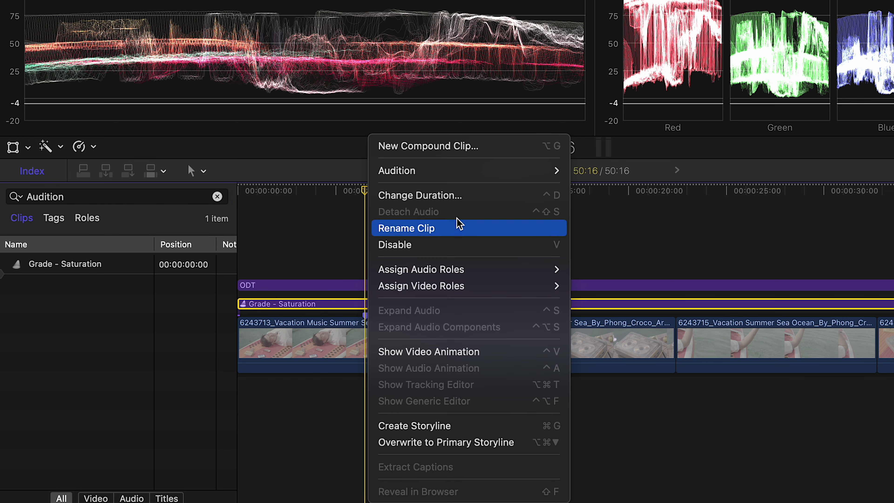
{"action": "mouse_move", "coordinate": [478, 172]}
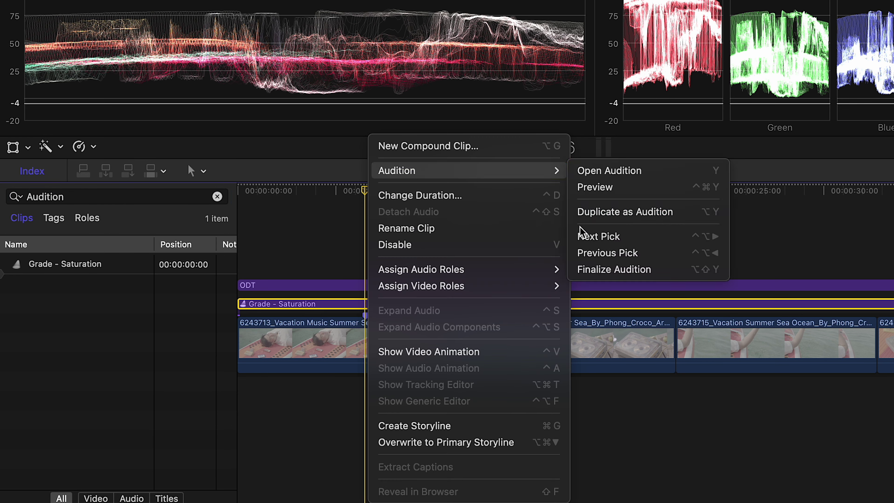
{"action": "left_click", "coordinate": [600, 268]}
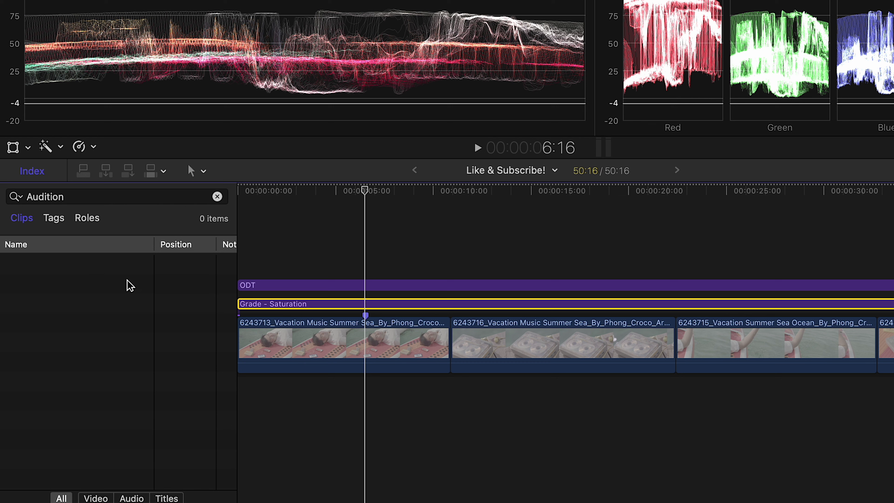